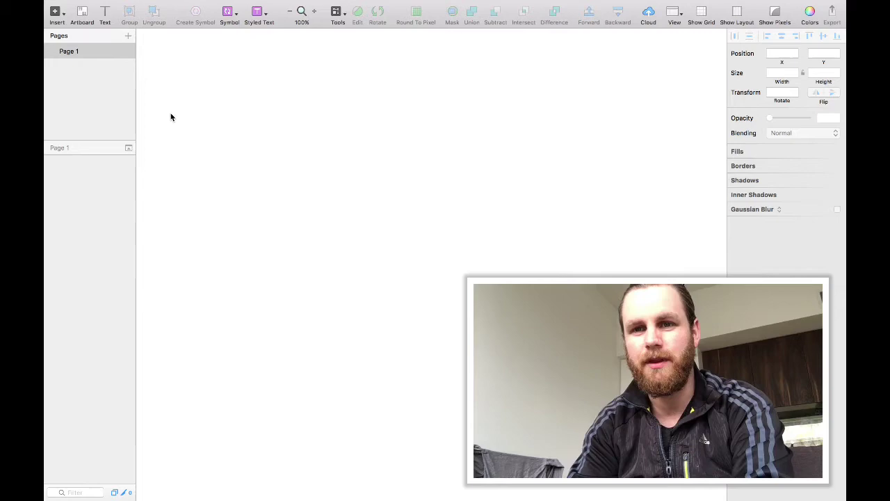
Set the card background fill and add the 'Money request' title.
shift+click(245, 151)
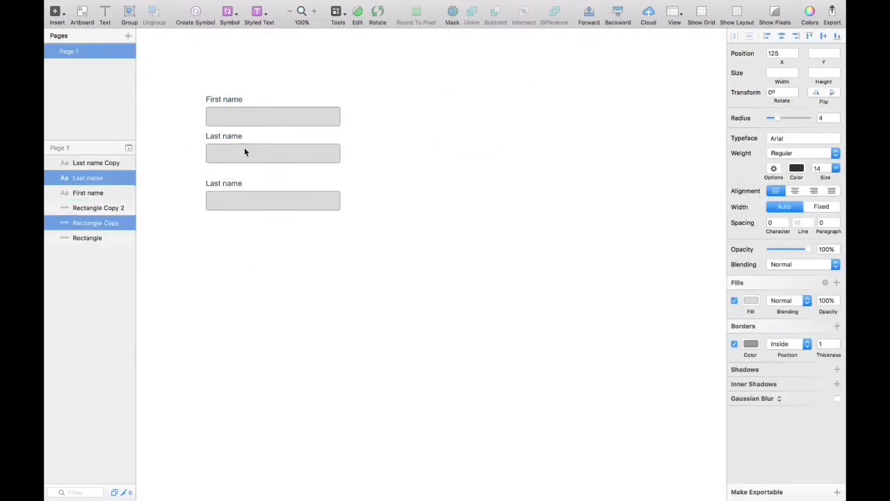
click(751, 209)
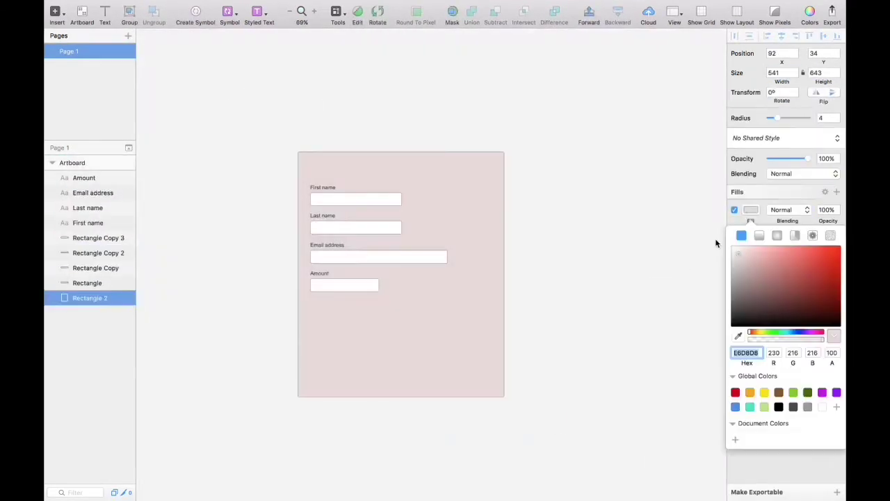
text(Money request)
Draw a divider line under the title and add the $ prefix to the Amount field.
drag(258, 123, 556, 124)
click(656, 137)
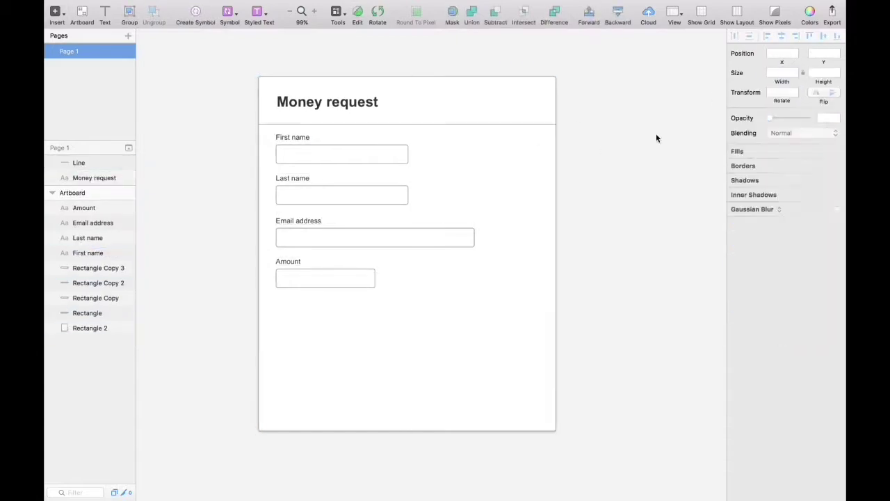
text($)
Create a green 'Request' button below the divider, shifted slightly left.
drag(373, 324, 467, 342)
text(Request)
click(804, 258)
drag(403, 334, 405, 340)
Duplicate the button into a 'Cancel' button and give the footer a faint 25% grey background.
shift+click(311, 337)
text(Cancel)
click(751, 209)
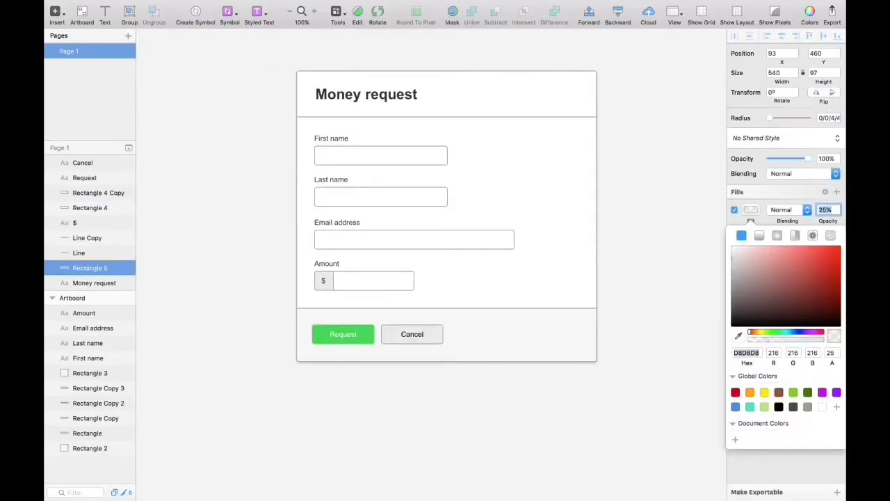
drag(206, 238, 219, 360)
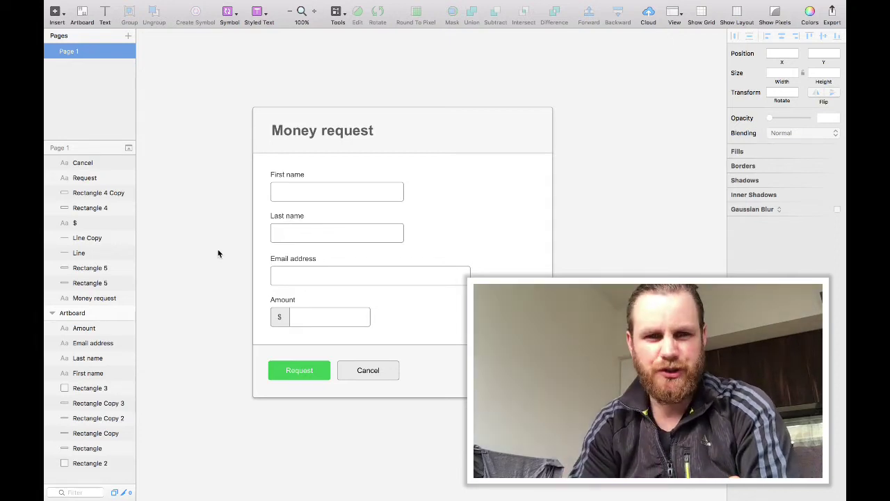
click(306, 193)
click(305, 227)
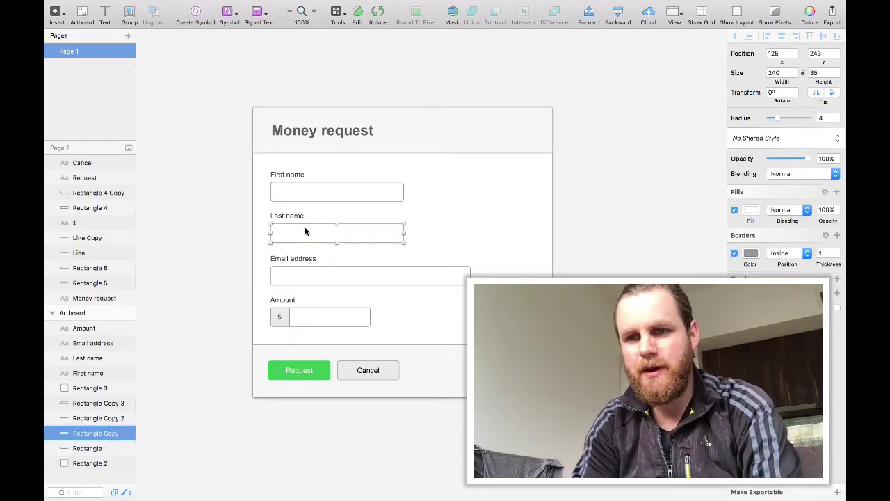
click(308, 272)
click(333, 321)
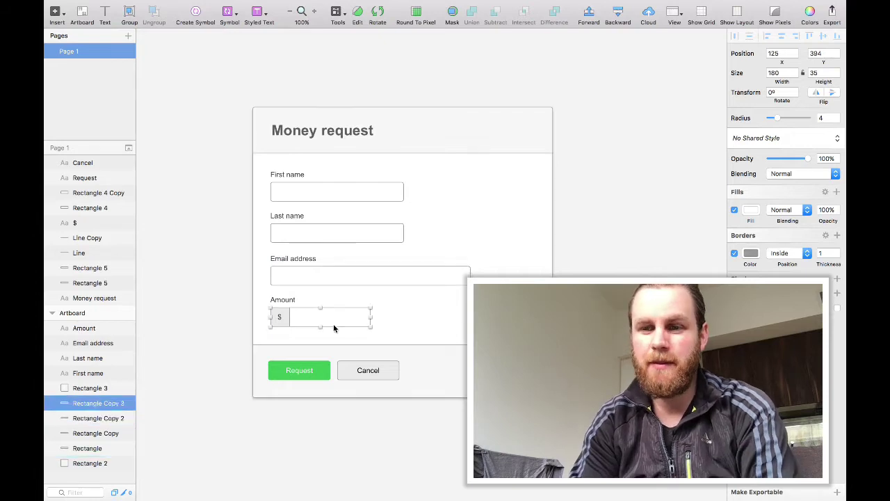
click(302, 190)
click(309, 240)
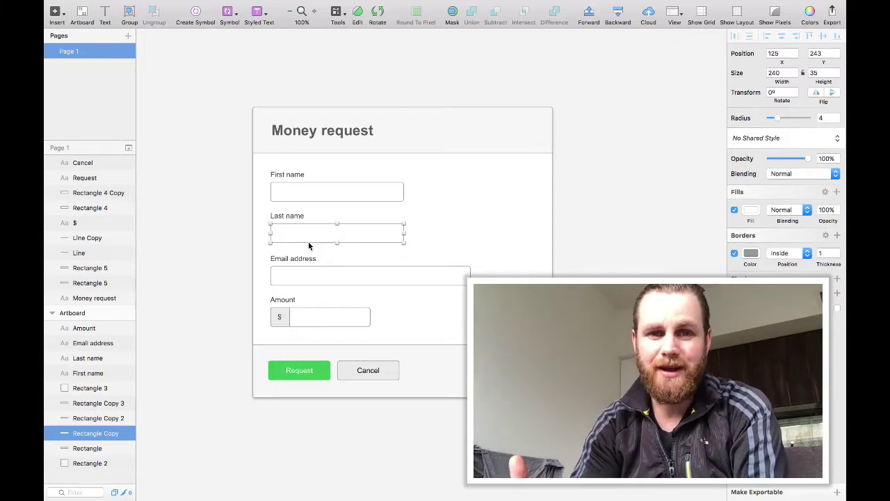
click(322, 276)
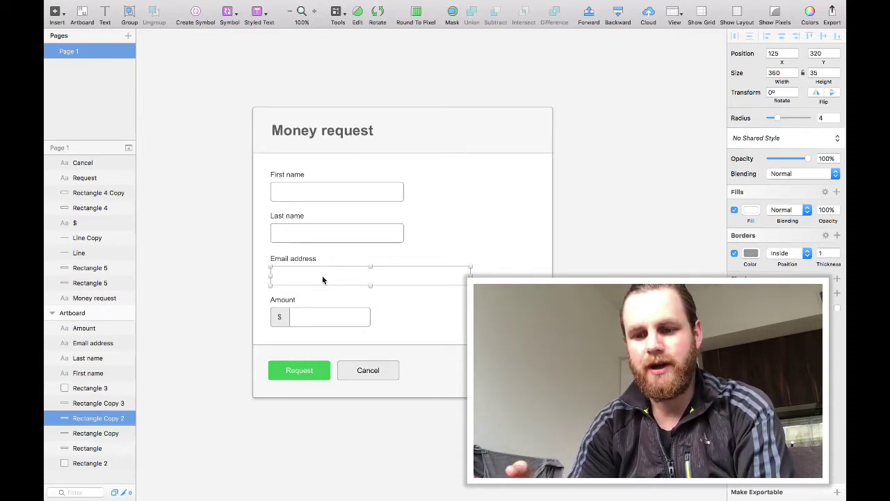
click(323, 317)
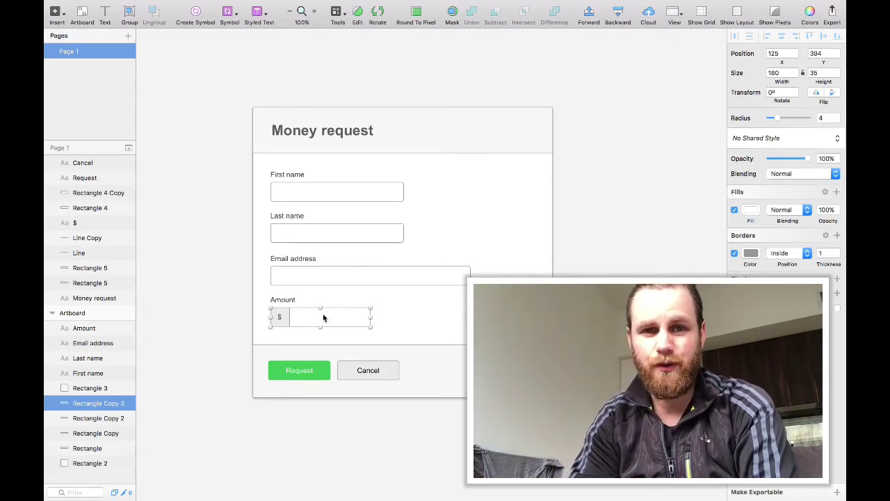
Add a '40' text layer inside the Amount field, moved to its right edge.
key(t)
click(330, 318)
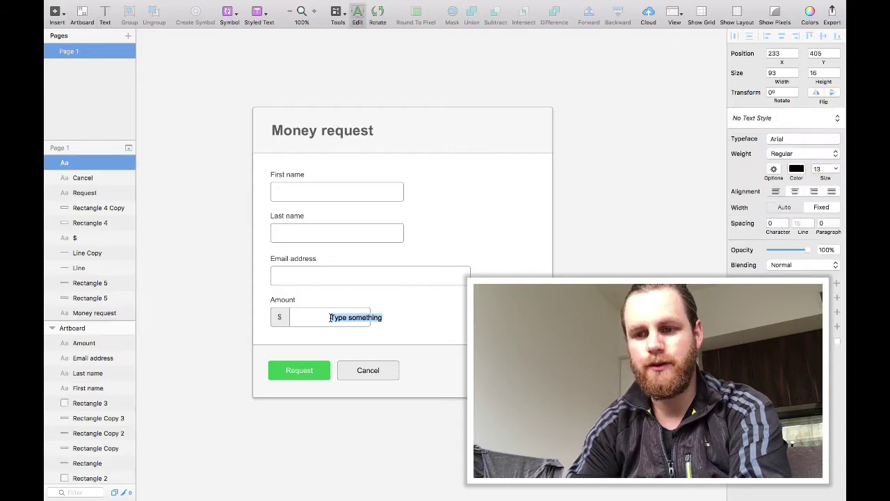
text(40)
key(Escape)
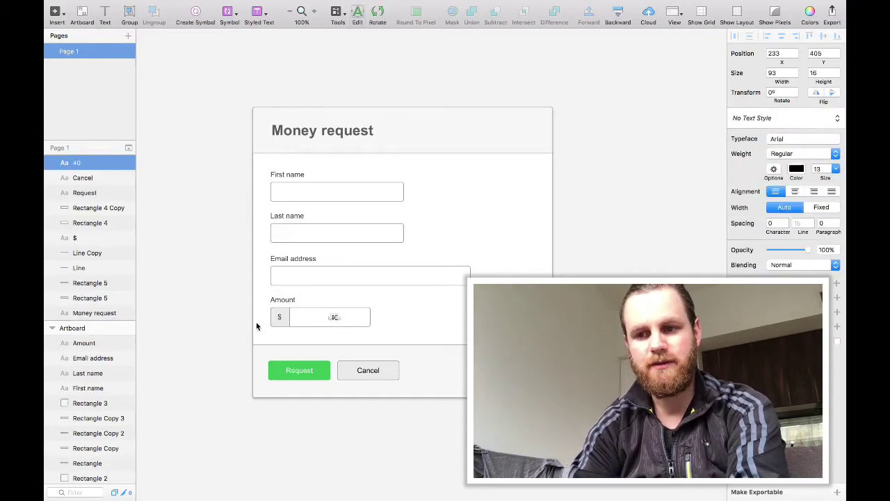
drag(343, 317, 366, 317)
key(Escape)
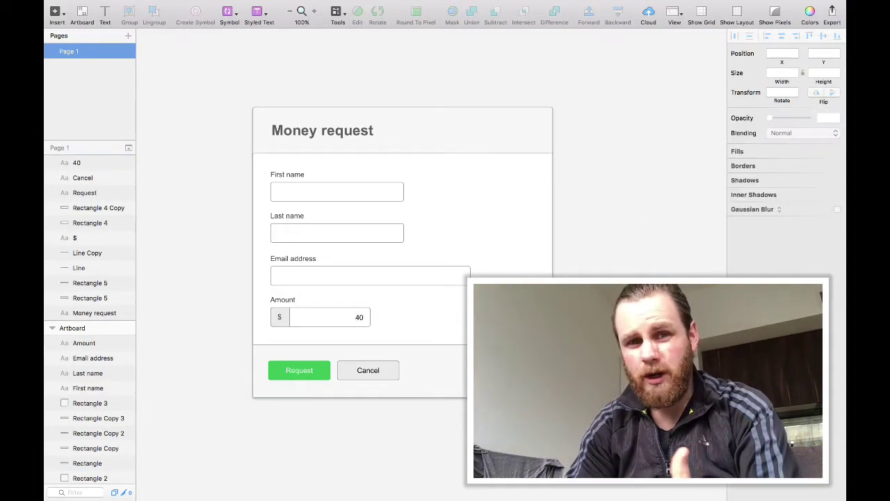
Change the amount to '40.00' and nudge it left to fit inside the field.
click(359, 317)
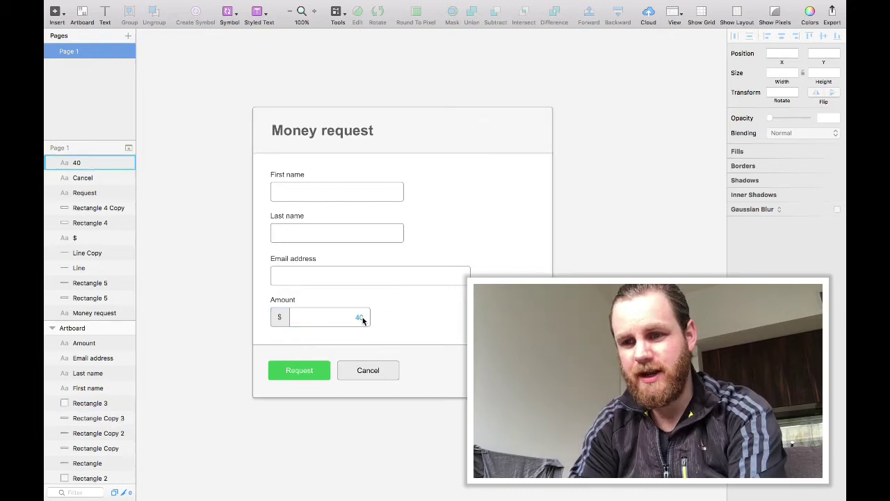
double_click(359, 317)
text(40.00)
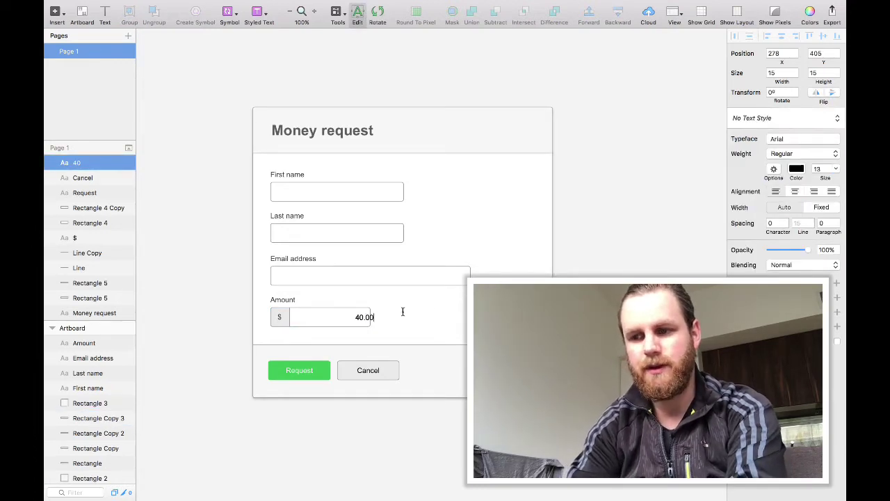
key(Escape)
shift+click(327, 313)
drag(369, 317, 360, 317)
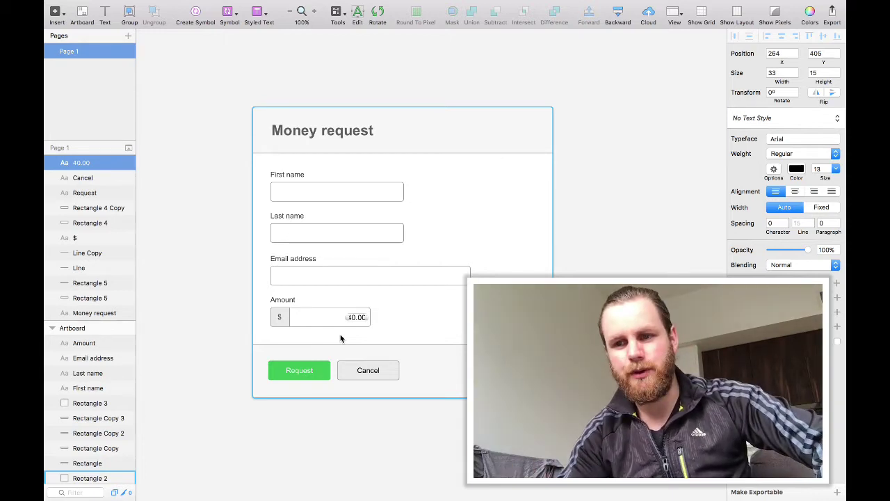
click(391, 326)
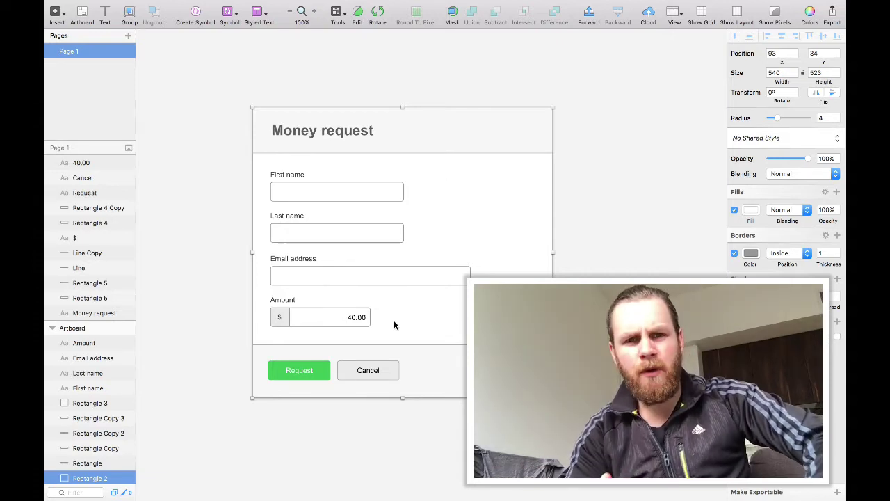
Replace the Amount text '40.00' with the invalid value '47ands8a0'.
double_click(356, 318)
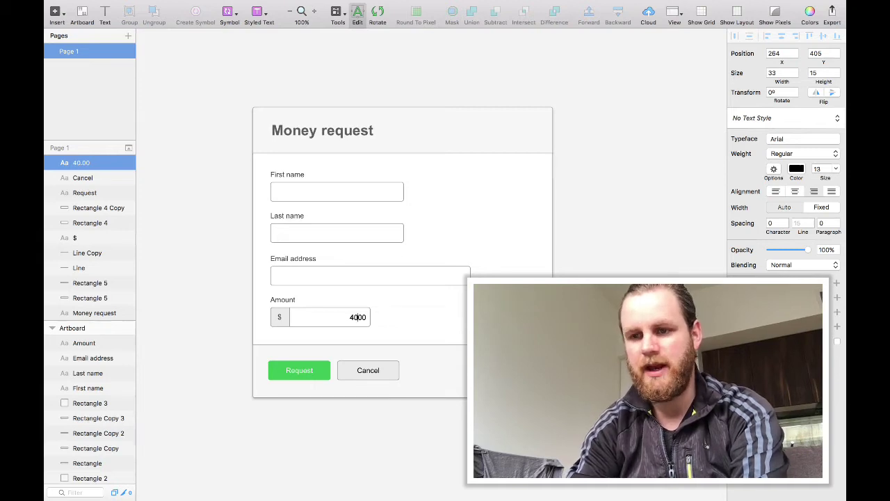
key(Escape)
key(Escape)
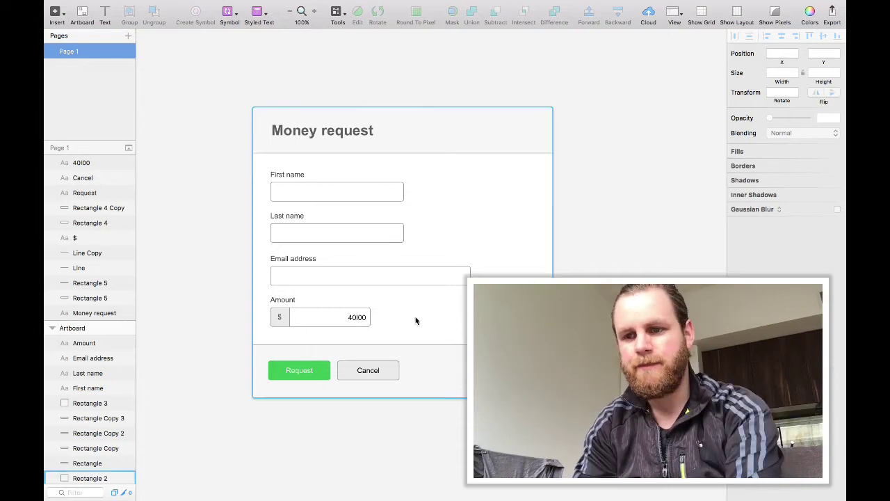
double_click(362, 317)
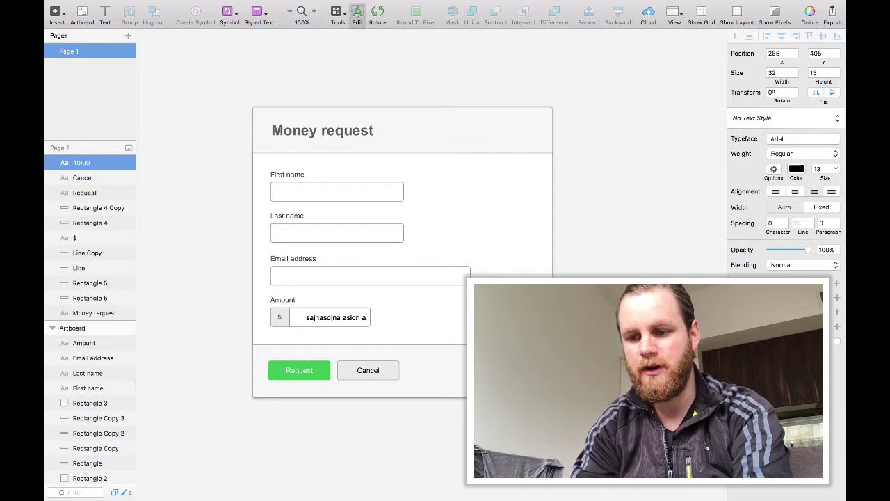
key(super+a)
text(4)
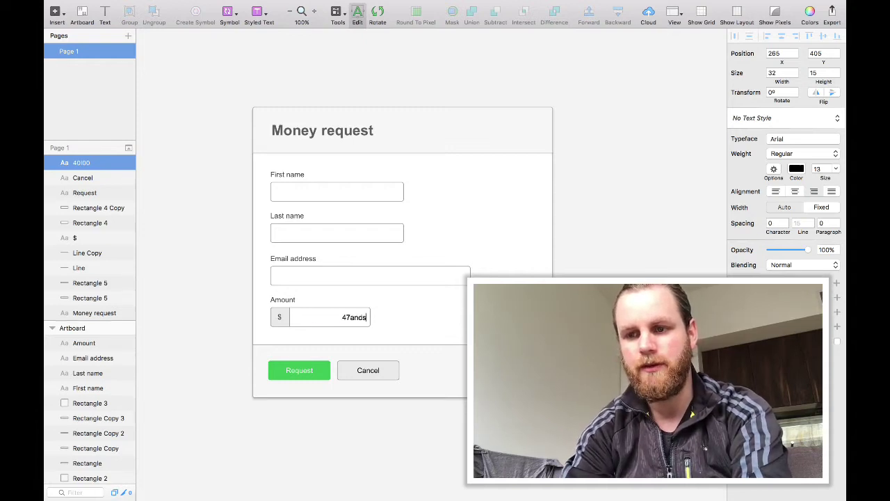
key(Escape)
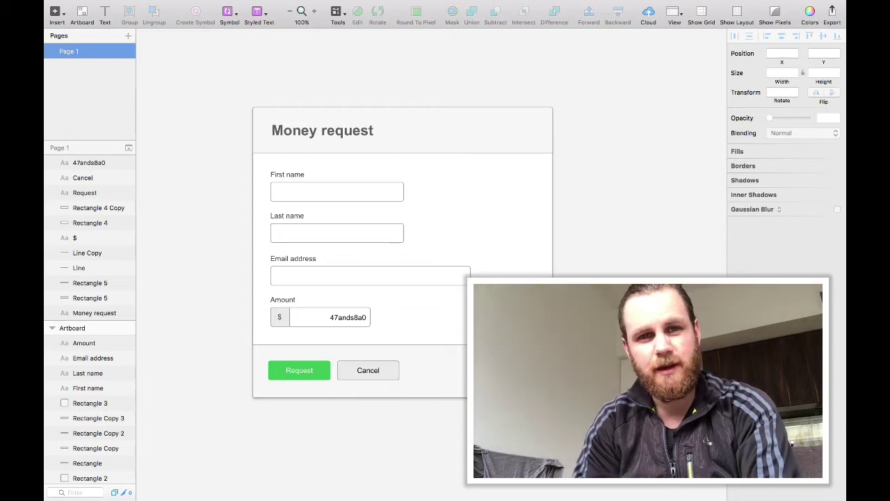
click(366, 270)
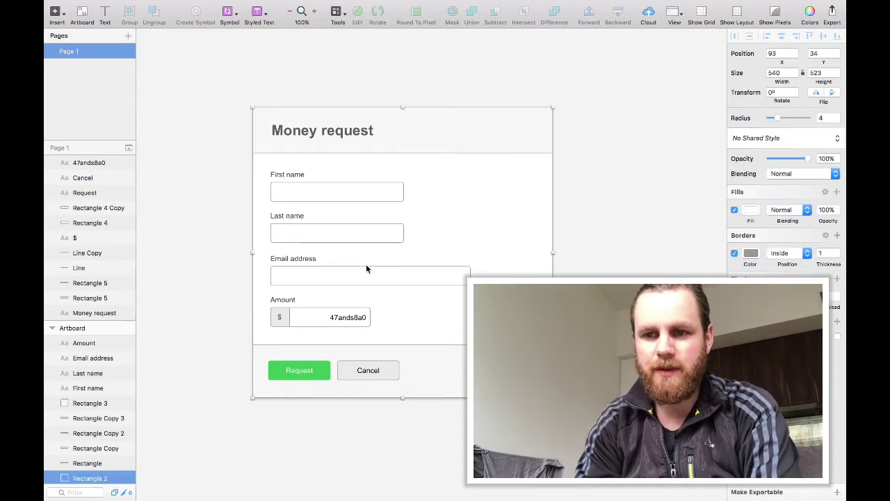
click(352, 237)
click(355, 179)
click(355, 191)
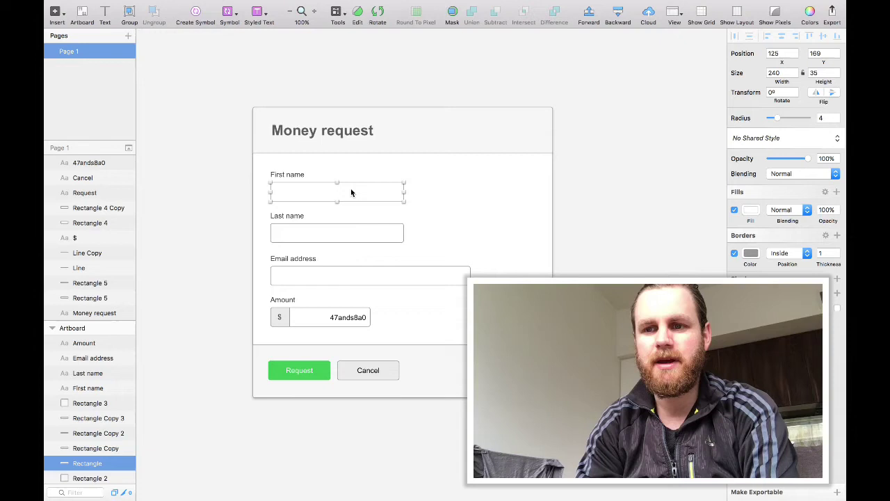
click(166, 210)
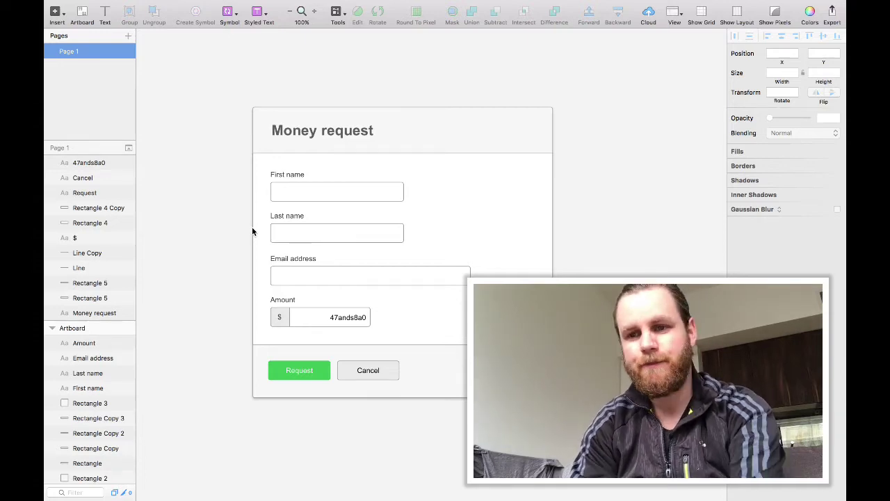
Undo the Amount edit back to 40.00 and enter a sample email in the Email field.
key(super+z)
key(super+z)
key(super+z)
double_click(287, 276)
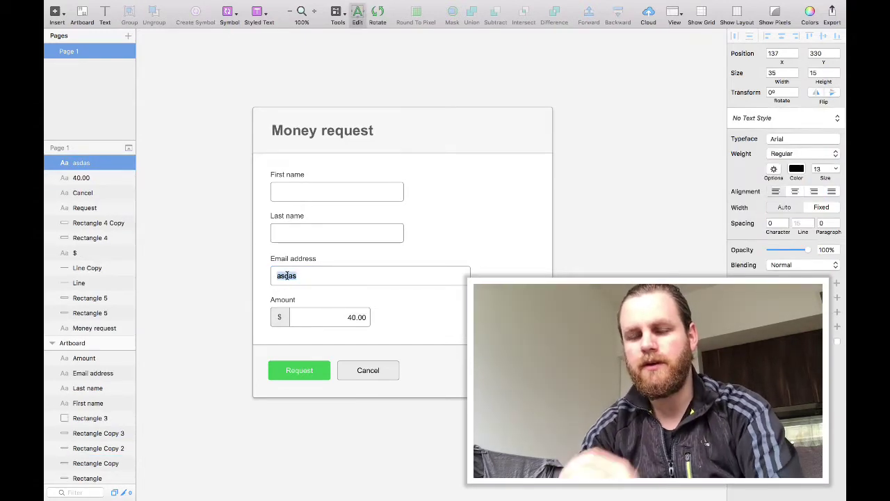
text(name)
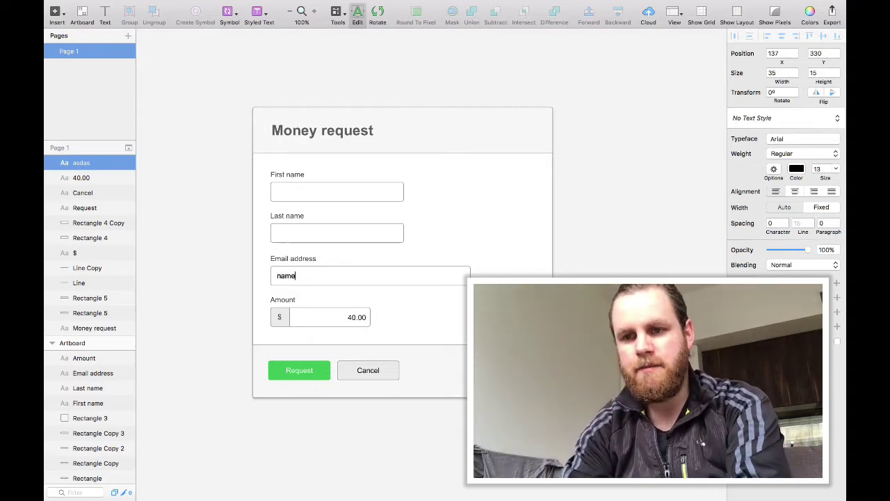
text(@)
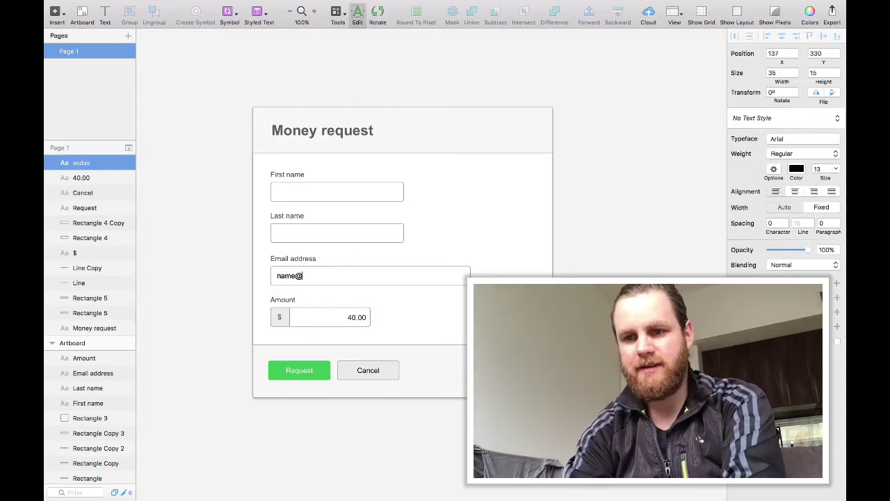
text(hotmail.com)
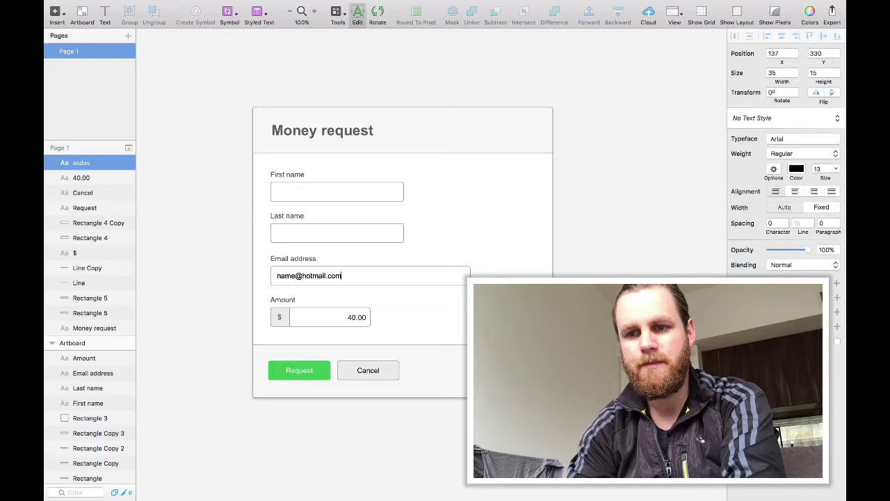
key(Escape)
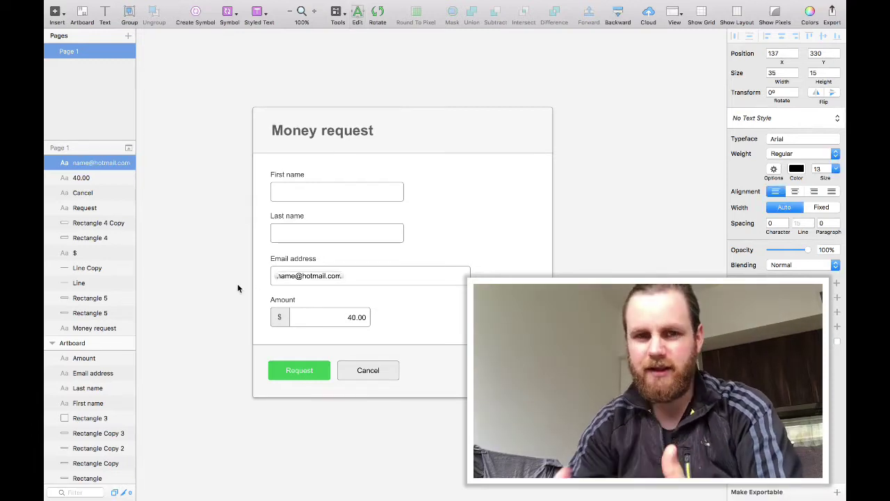
Remove the @ from the sample email address.
key(Return)
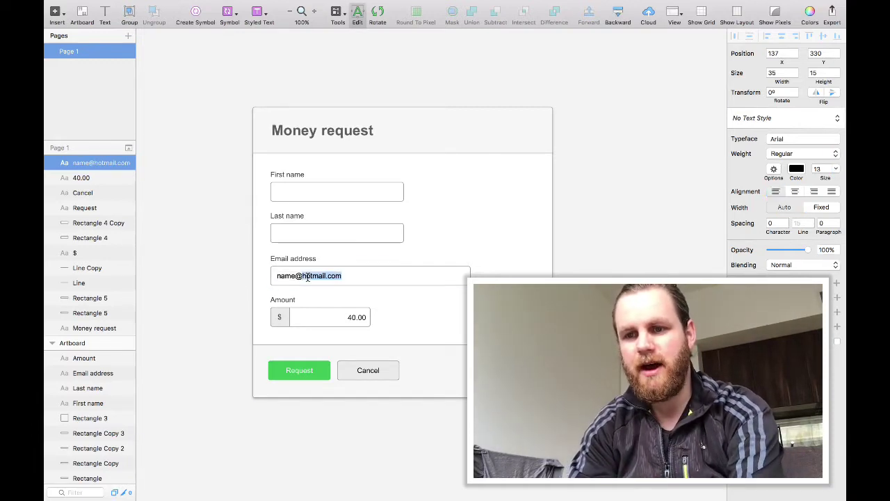
click(302, 275)
key(BackSpace)
key(Escape)
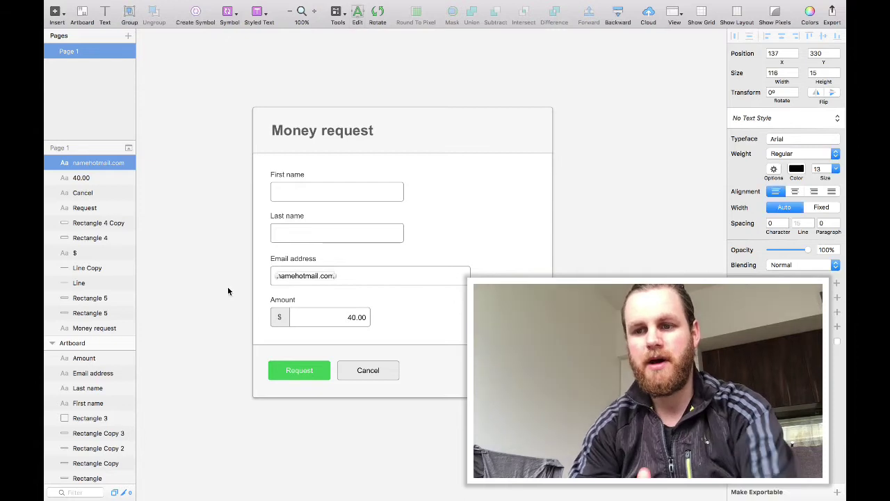
key(Escape)
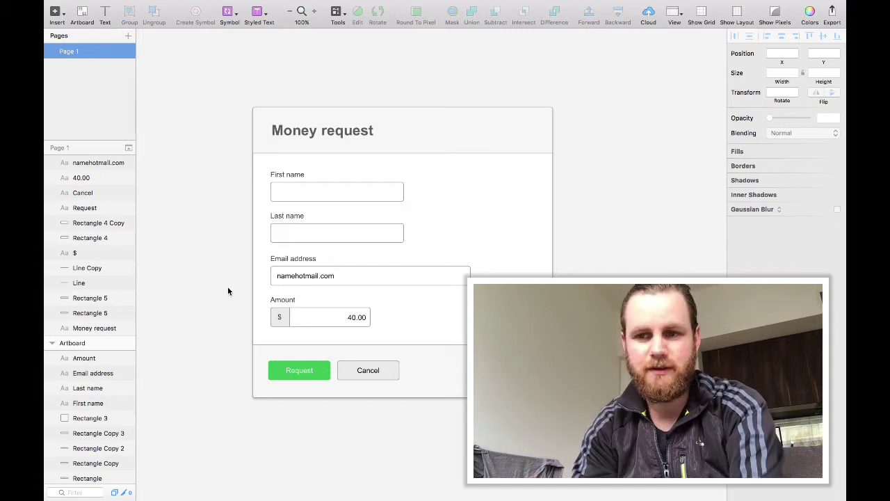
Insert the @ back into the email before the domain.
double_click(316, 278)
key(shift+Left)
key(shift+Left)
key(shift+Left)
key(shift+Left)
key(shift+Left)
key(shift+Left)
key(shift+Left)
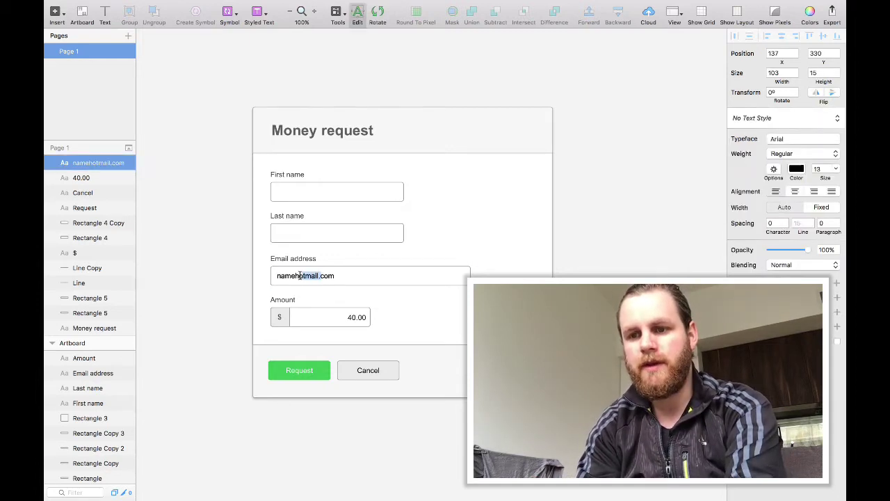
key(Left)
text(@)
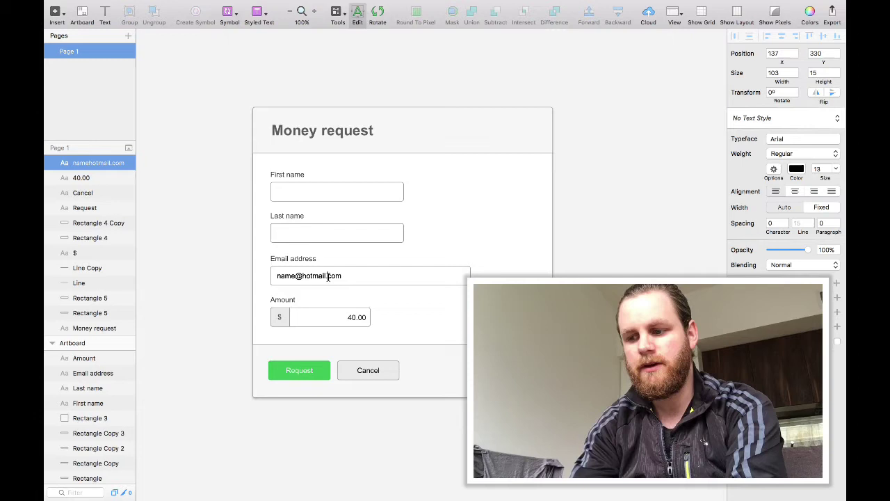
key(Escape)
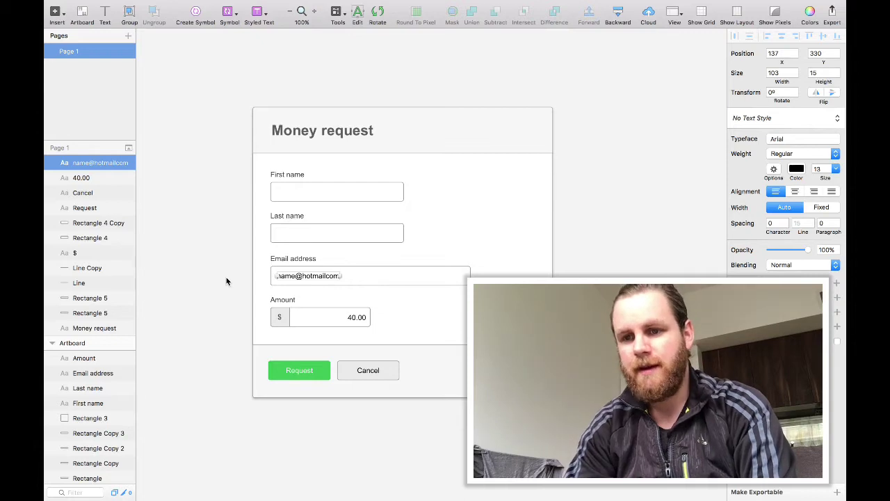
Retype the sample email address with its domain, adding the '.com' ending.
click(226, 281)
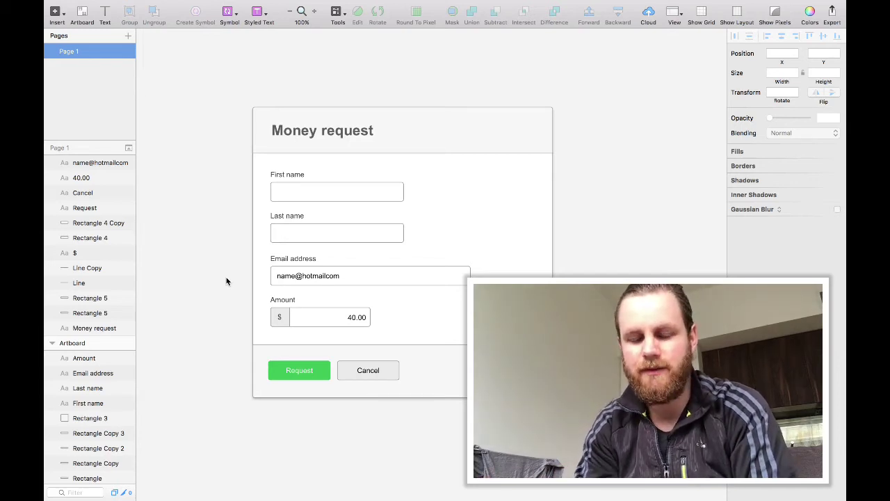
double_click(290, 275)
text(nam)
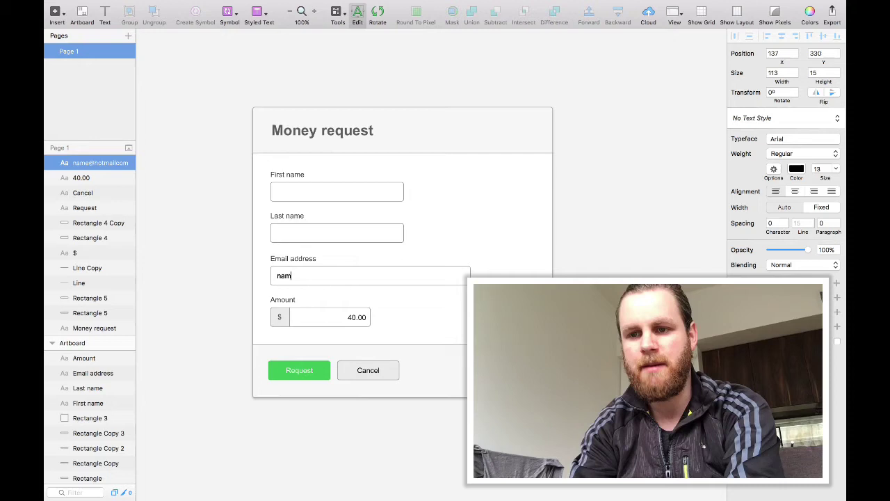
text(e@hotmail)
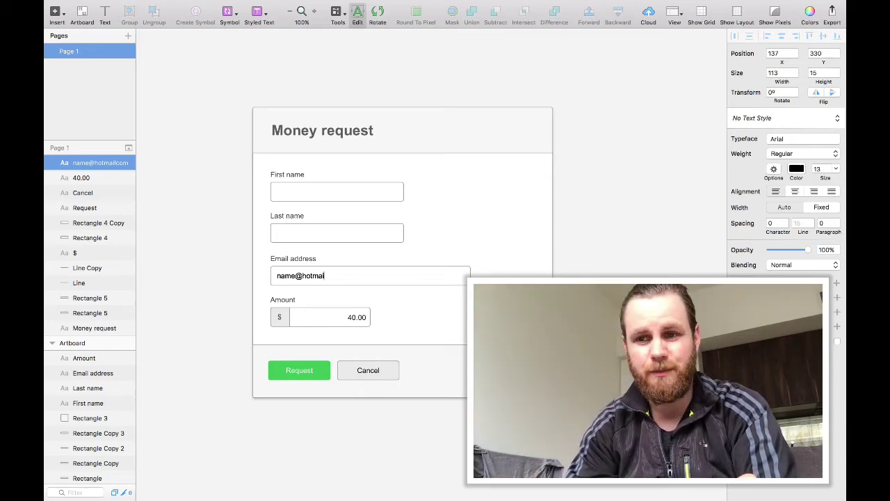
text(.com)
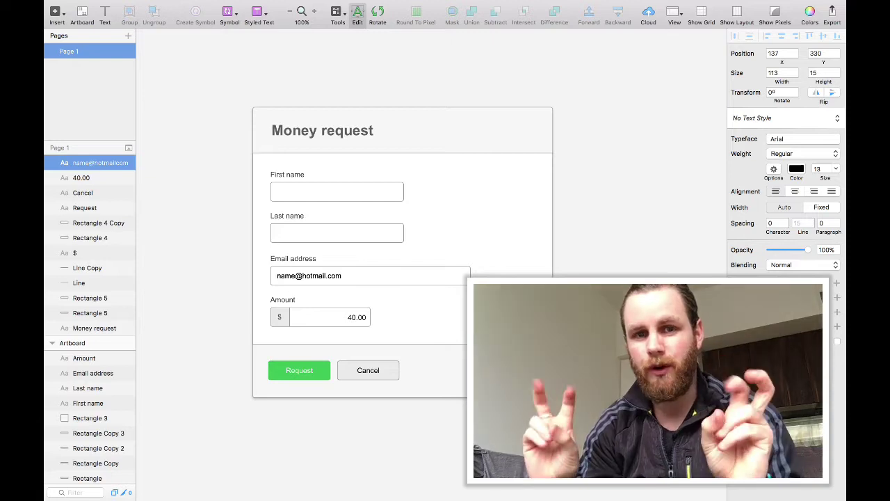
Give the email input box a red border.
click(226, 290)
click(391, 268)
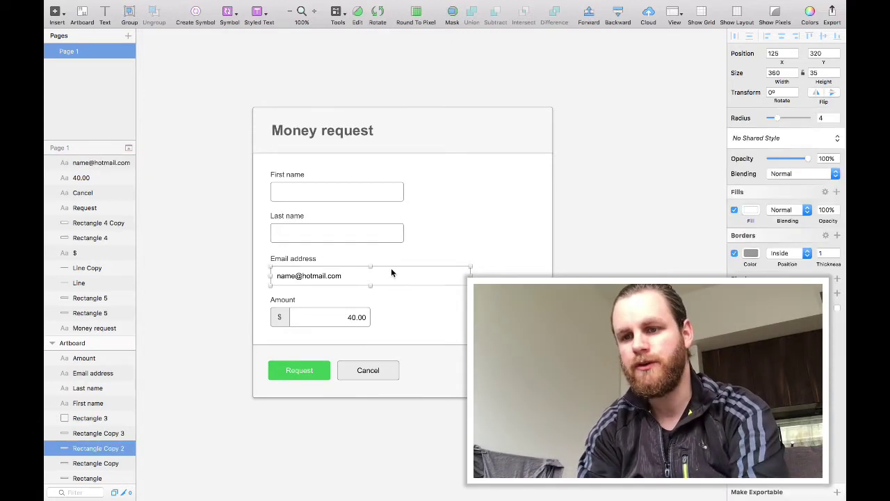
click(750, 253)
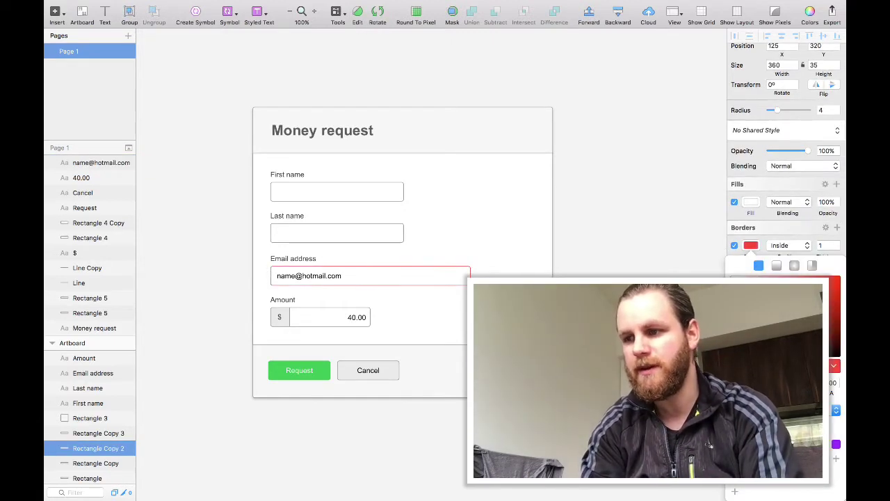
key(Escape)
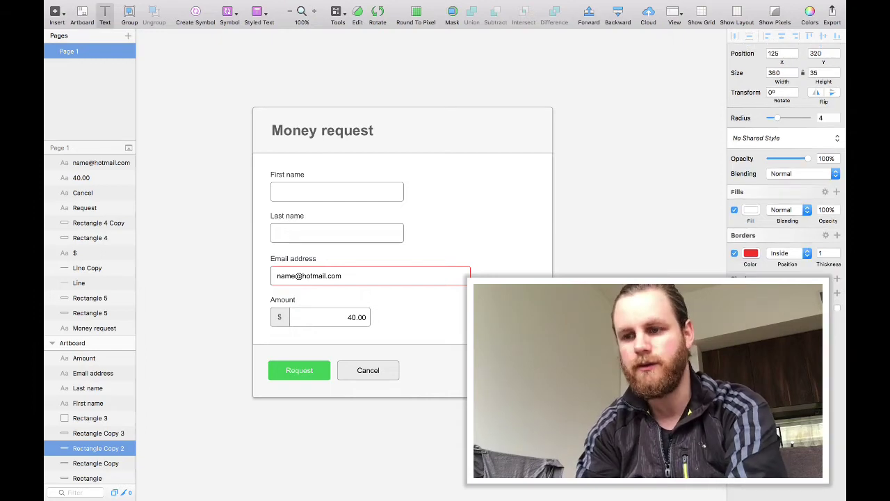
Add red Regular text 'Incorrect email format. Please fix.' just below the email field.
click(503, 287)
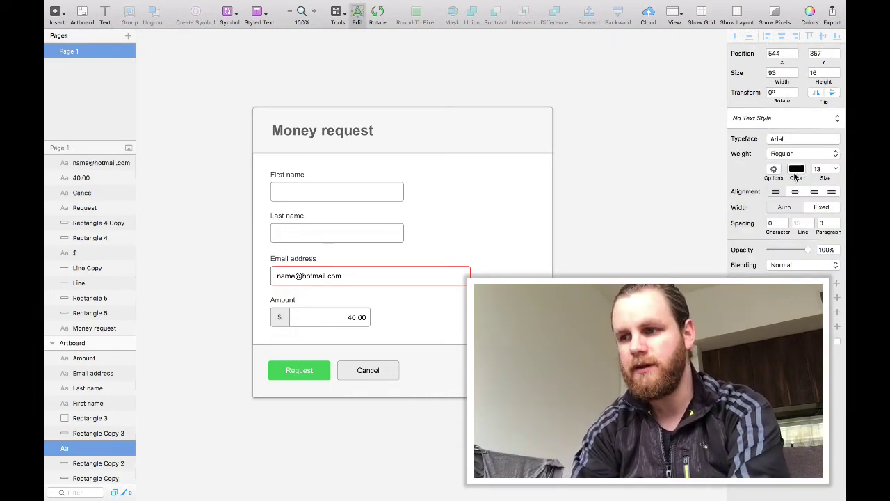
click(796, 171)
click(778, 224)
click(817, 154)
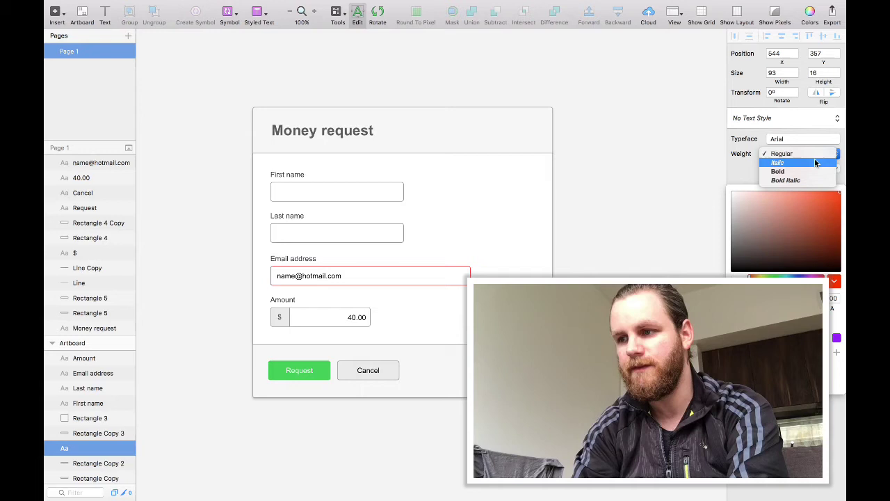
key(Escape)
drag(578, 295, 287, 294)
double_click(286, 291)
text(Incorrect em)
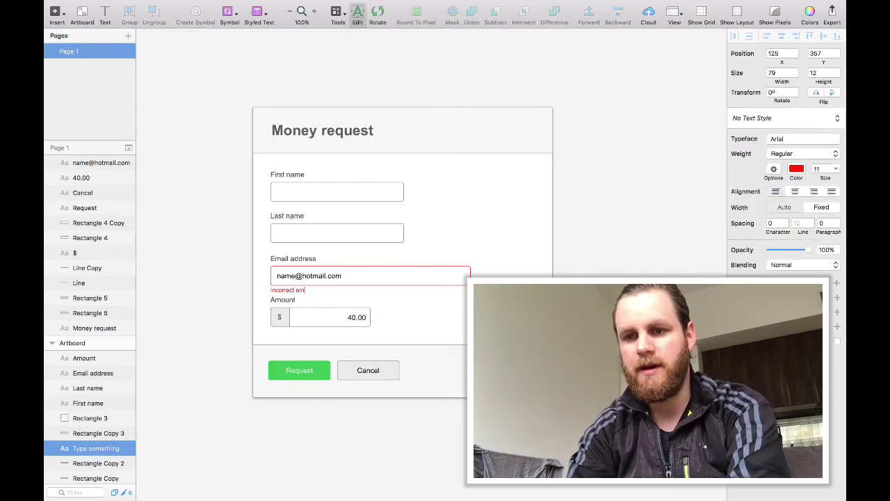
text(ail format. P)
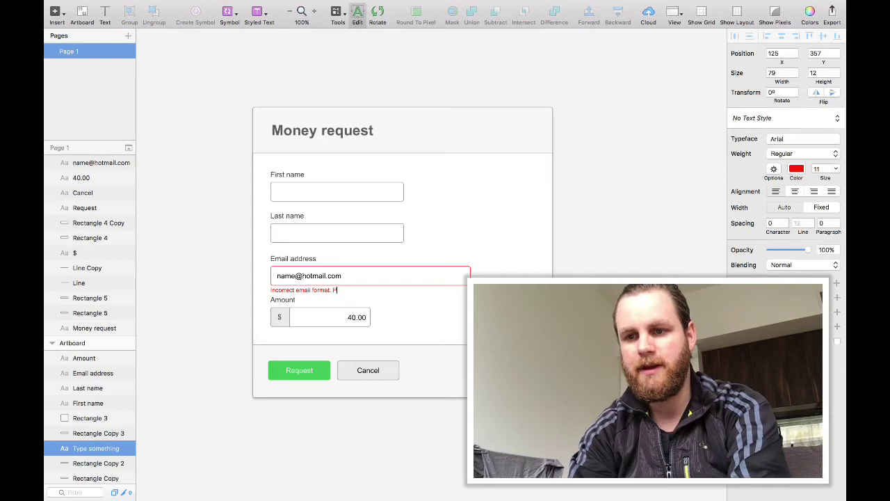
text(lease fix.)
Retype the email's domain part as 'hotmail.', leaving the address without its @.
click(325, 275)
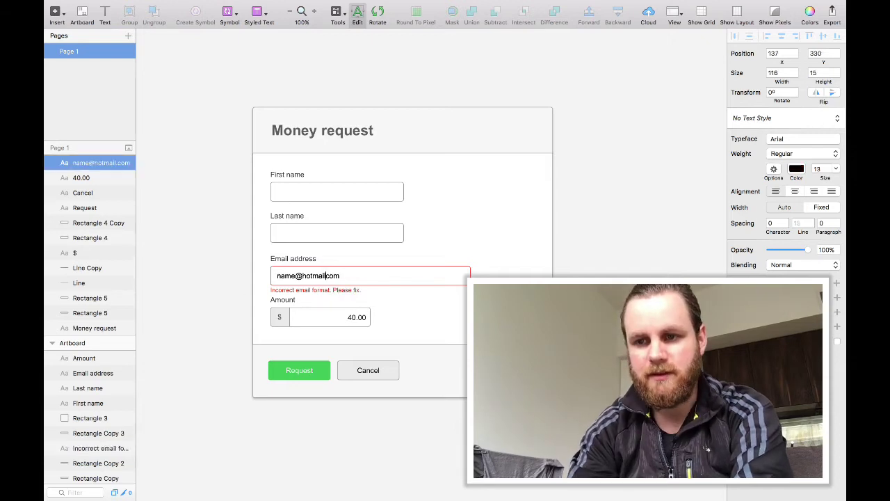
key(BackSpace)
key(BackSpace)
key(BackSpace)
key(BackSpace)
key(BackSpace)
key(BackSpace)
key(BackSpace)
key(BackSpace)
key(BackSpace)
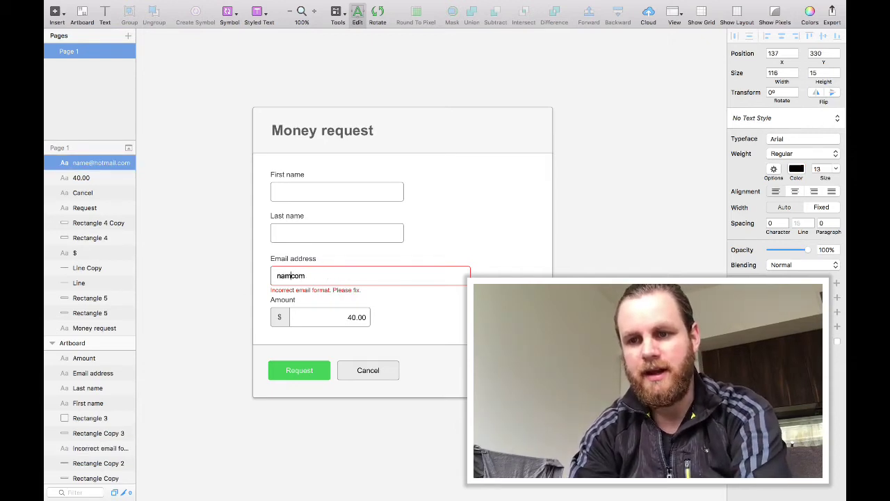
text(ehotmail.)
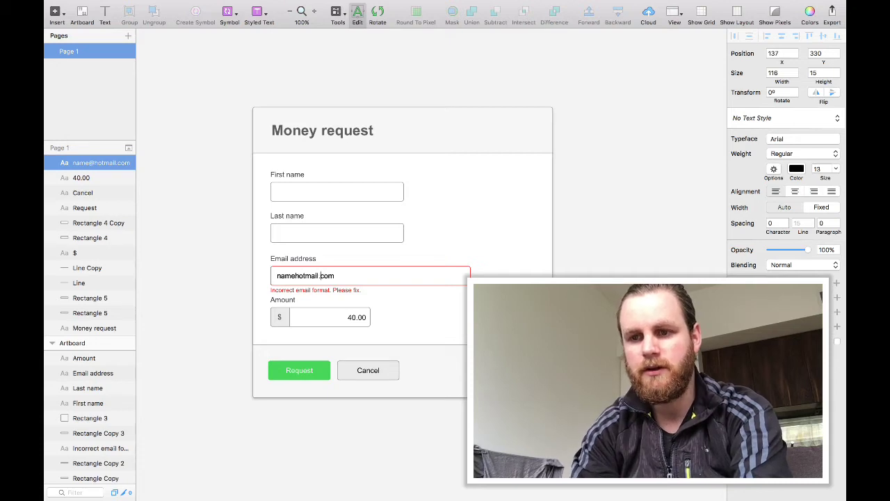
key(Escape)
click(376, 275)
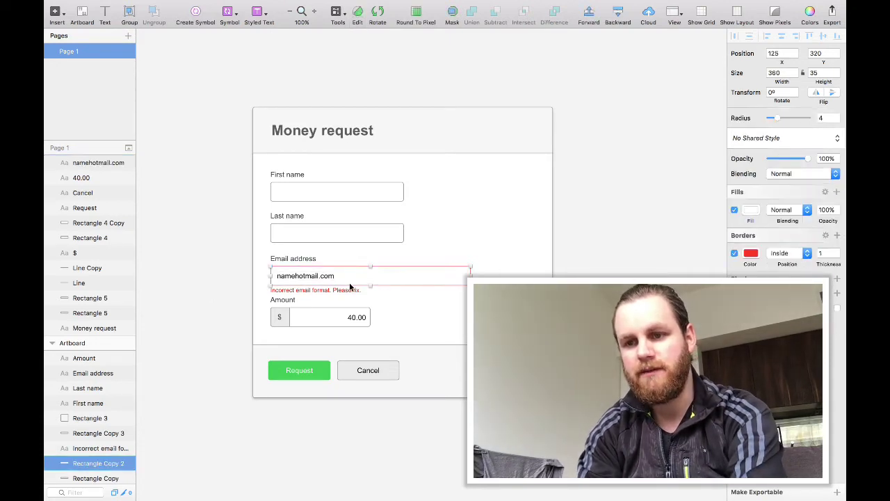
click(352, 316)
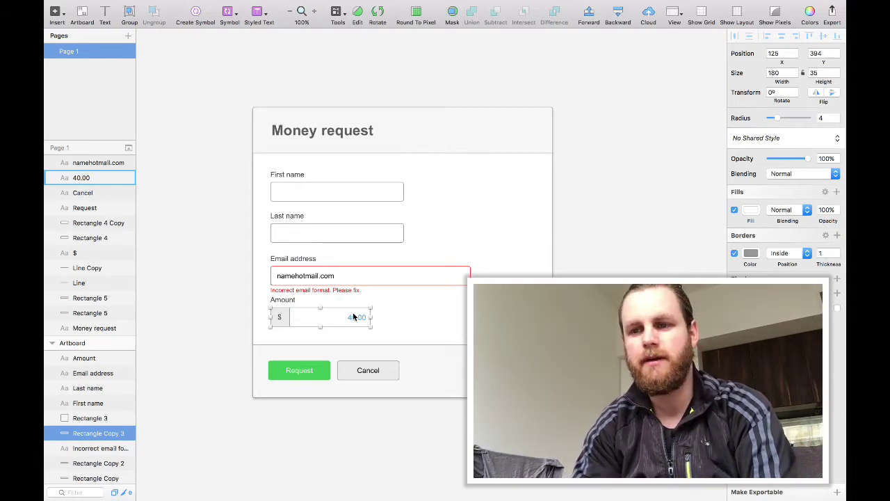
click(224, 280)
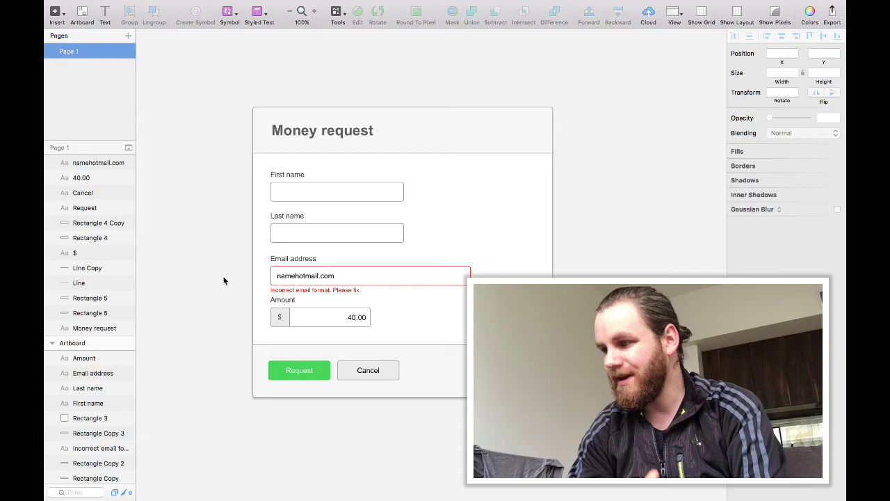
click(287, 174)
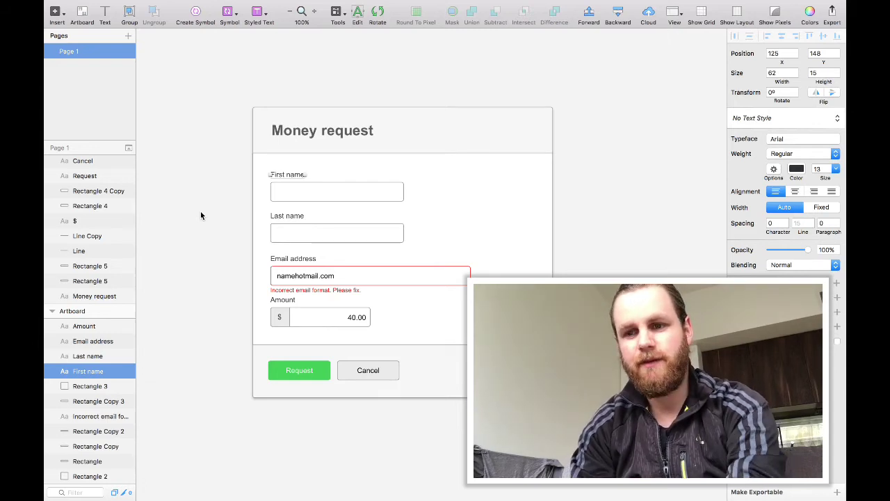
Restore the @ in the email and delete the red error message.
double_click(295, 275)
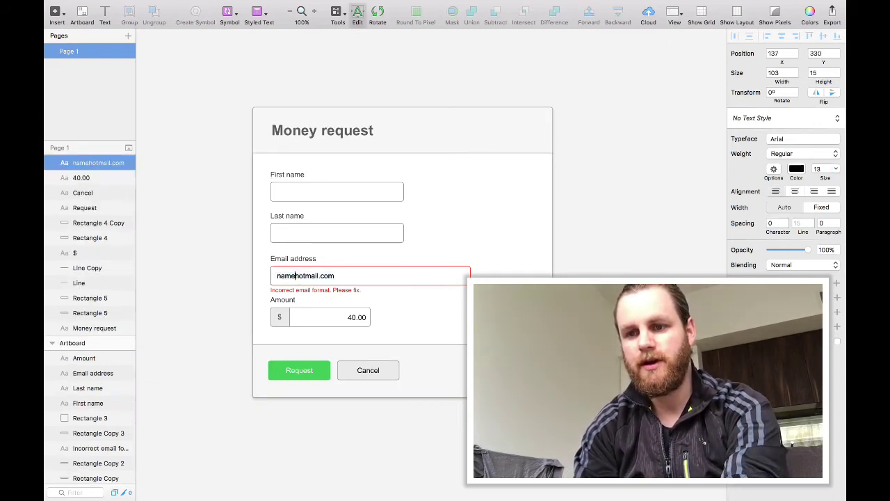
text(@)
click(299, 290)
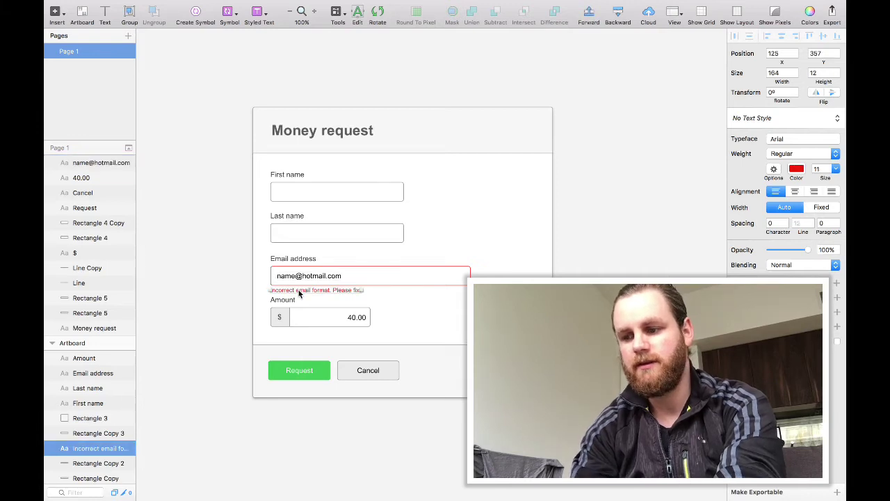
key(Delete)
Return the email field's box to its original grey fill and border.
click(400, 258)
click(399, 270)
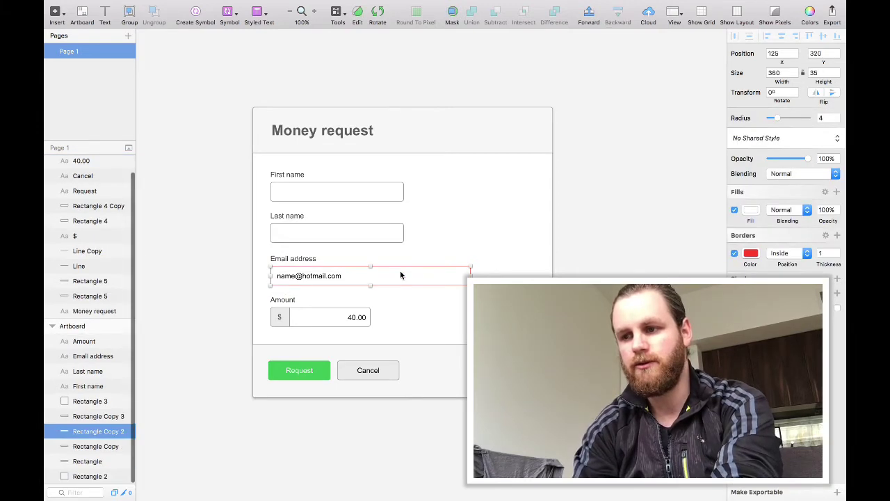
click(751, 209)
key(ctrl+c)
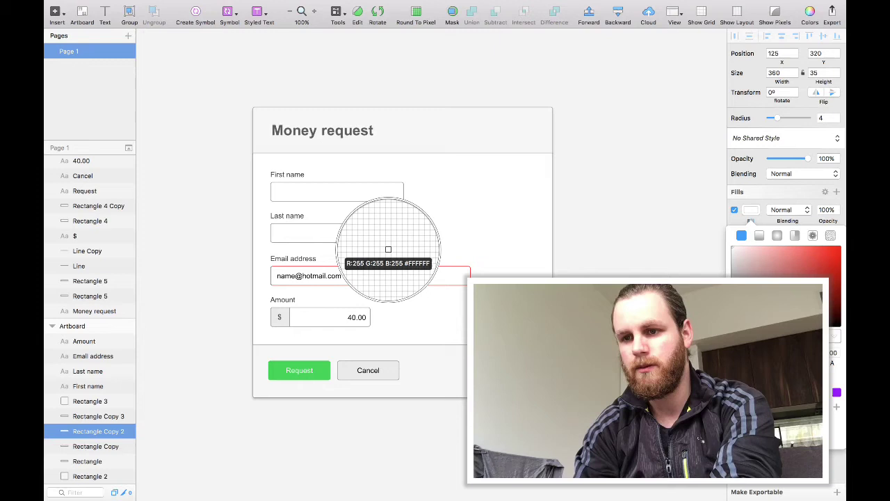
click(386, 243)
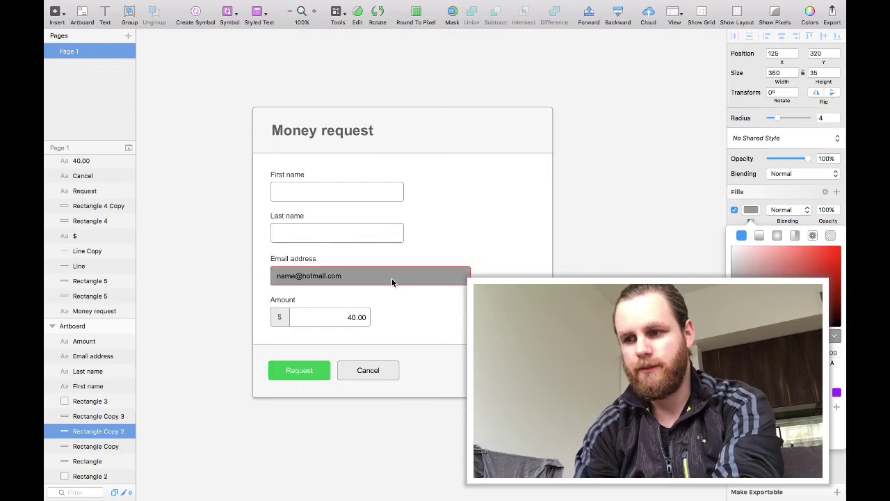
key(super+z)
click(753, 212)
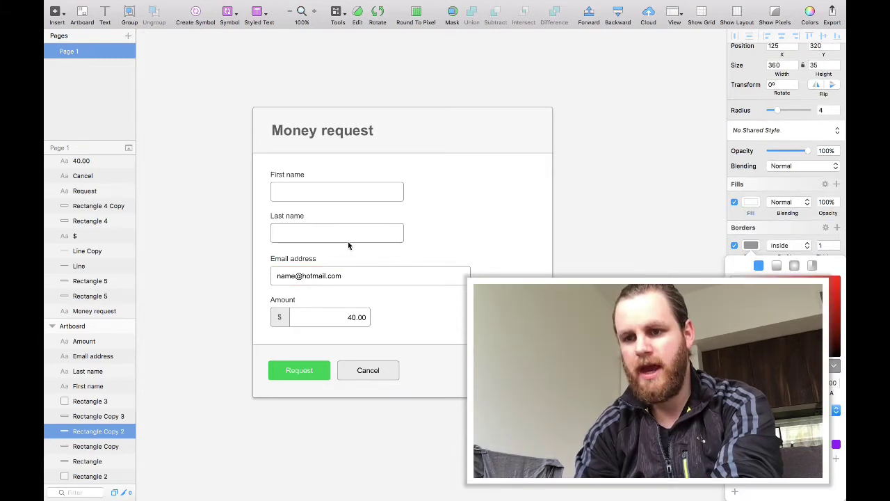
Duplicate the email text into the First name field and change it to a sample first name.
click(283, 275)
key(super+d)
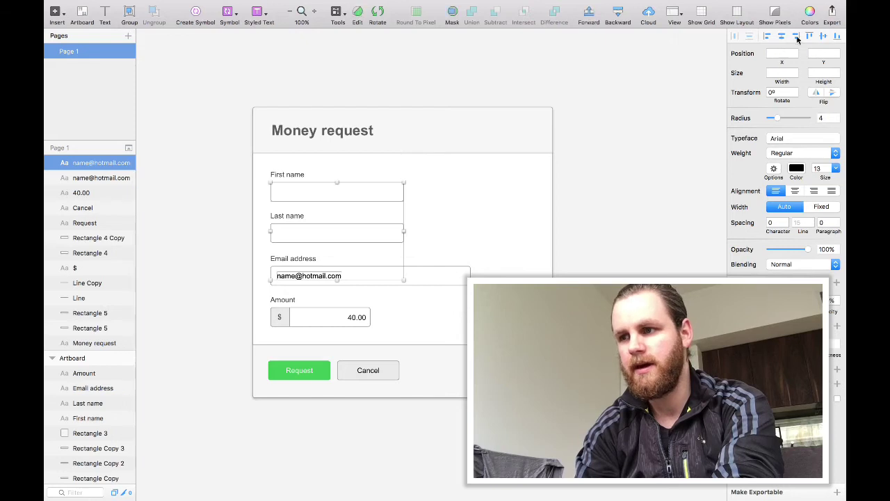
key(shift+Up)
key(shift+Up)
key(shift+Up)
key(shift+Up)
key(shift+Up)
key(shift+Up)
key(shift+Up)
key(shift+Up)
key(shift+Up)
key(shift+Up)
key(shift+Up)
key(shift+Up)
click(678, 130)
click(313, 194)
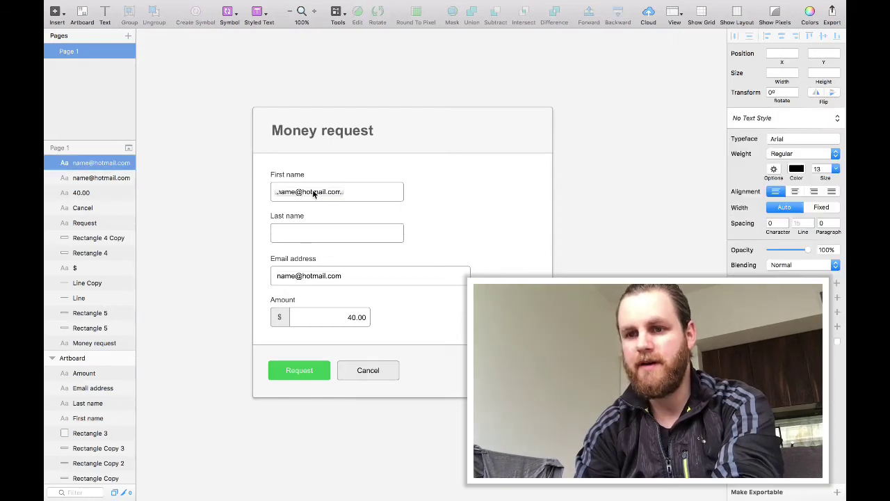
double_click(313, 194)
text(Name)
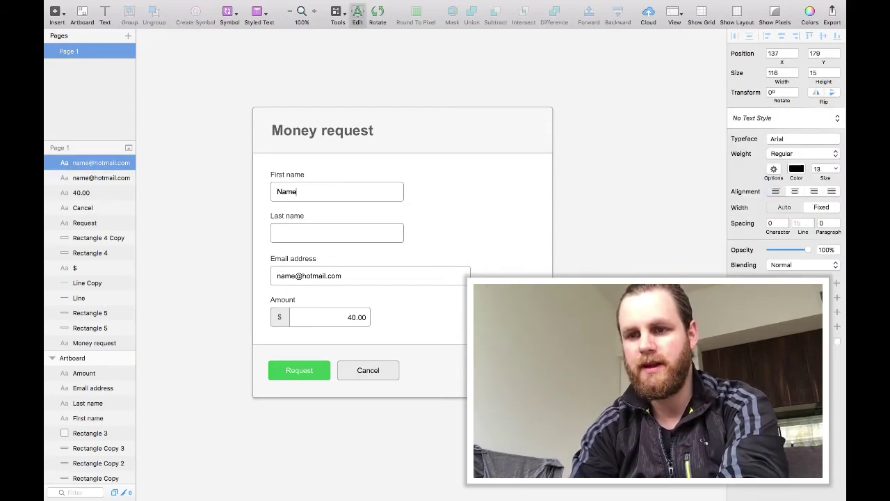
key(BackSpace)
key(BackSpace)
text(Mary)
click(184, 259)
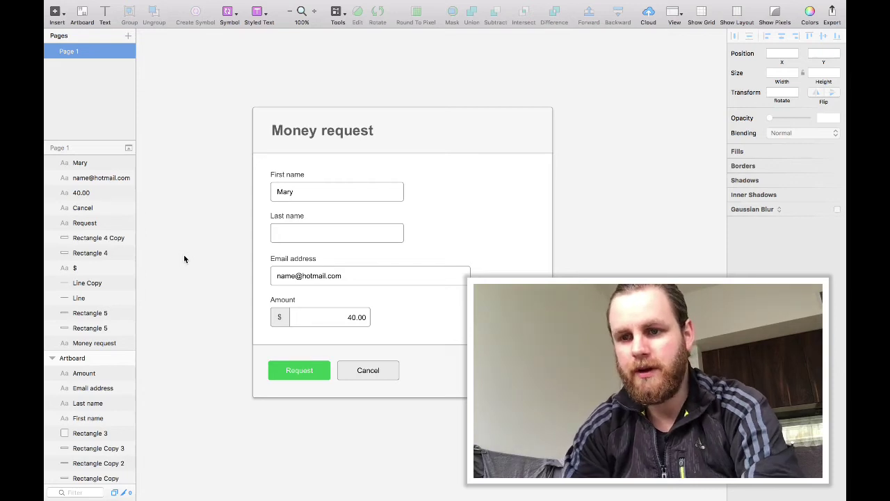
Replace the email's name prefix with one matching the sample first name.
double_click(301, 276)
drag(276, 276, 298, 276)
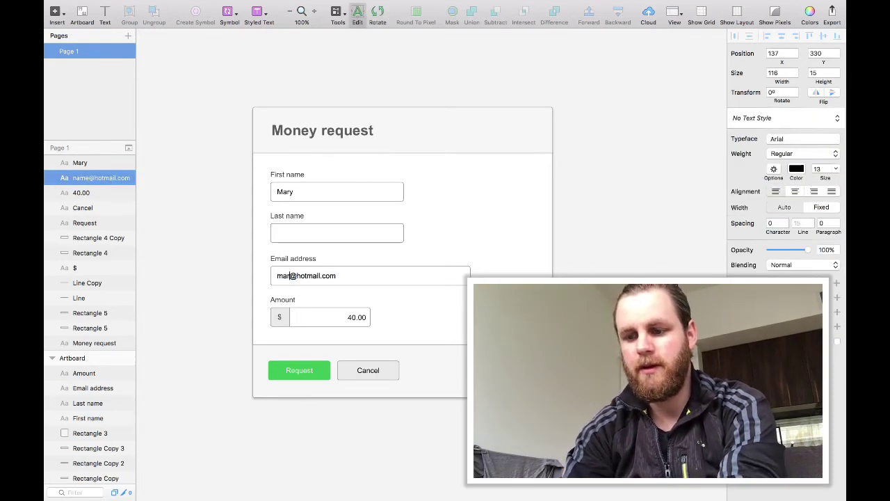
key(Escape)
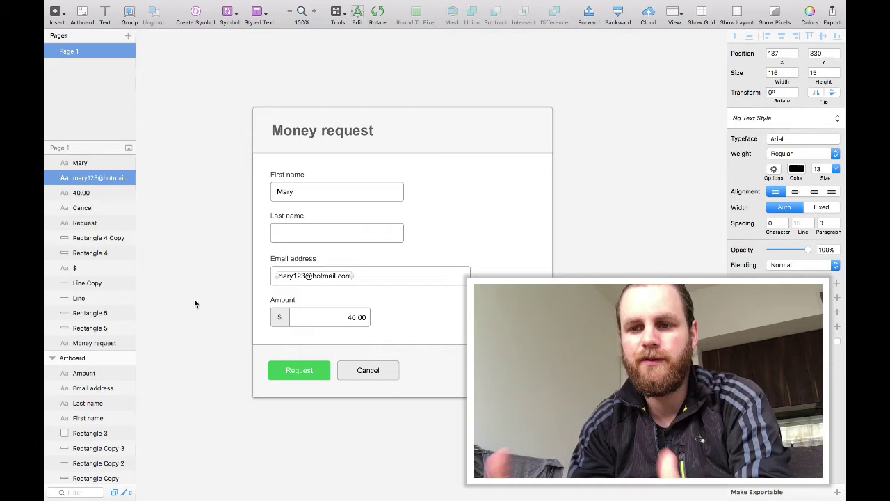
click(194, 303)
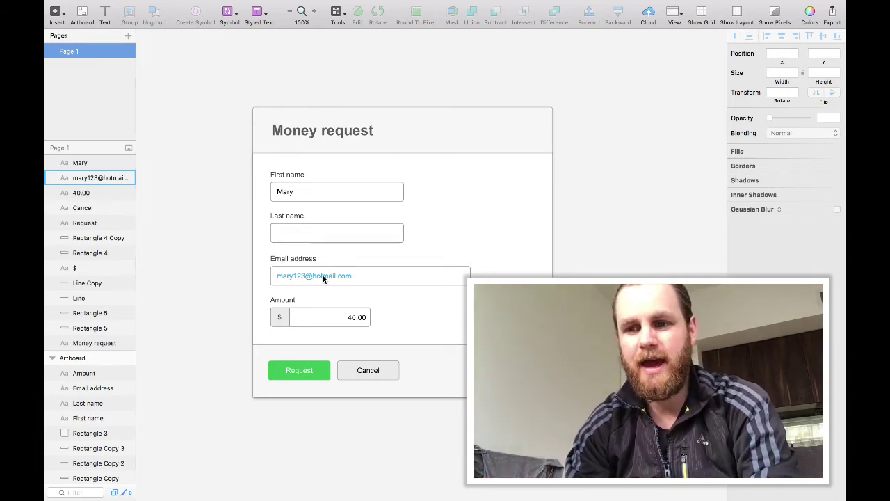
Give the Last name input box a red border.
click(301, 234)
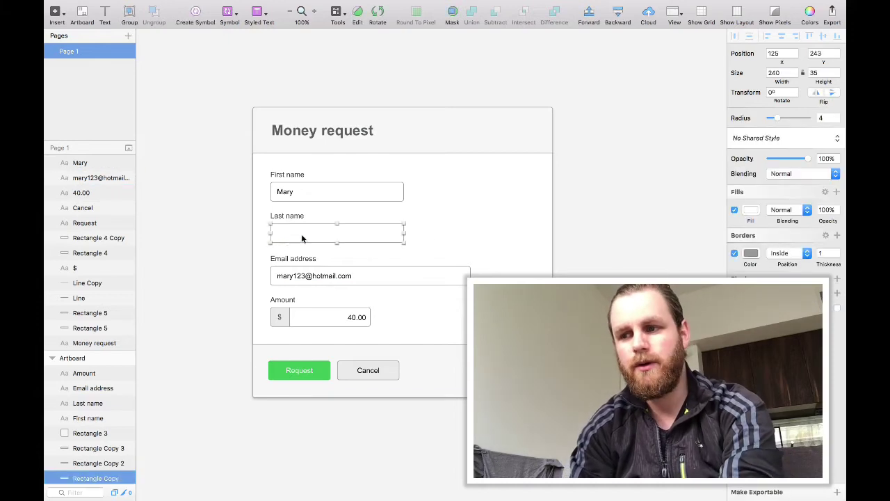
click(304, 368)
click(358, 229)
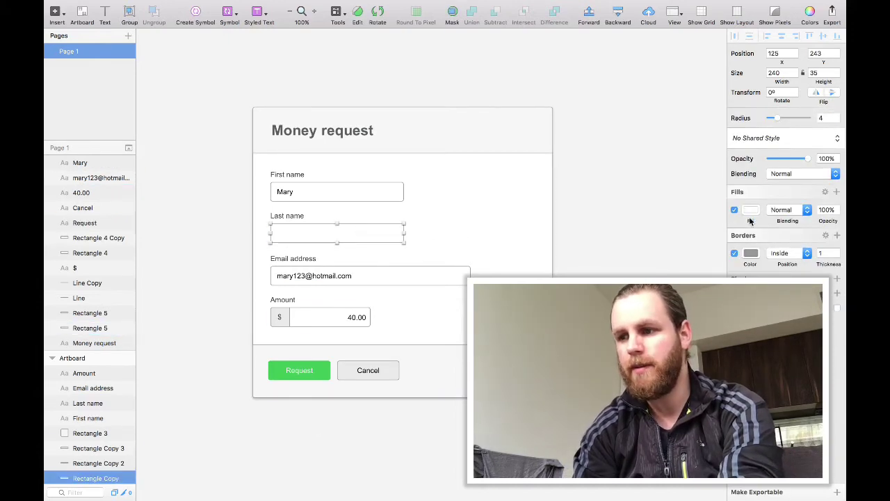
click(751, 252)
click(834, 366)
key(Escape)
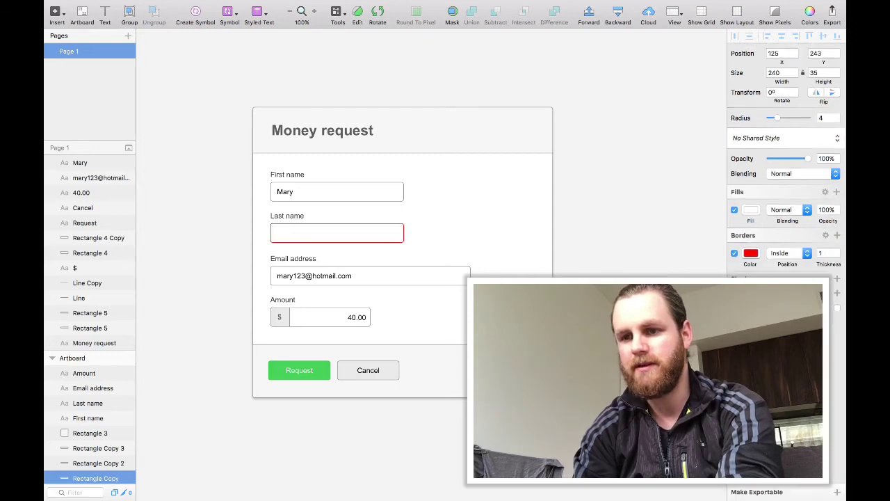
Add the red 'This field is required' message beneath the Last name field.
key(t)
click(273, 245)
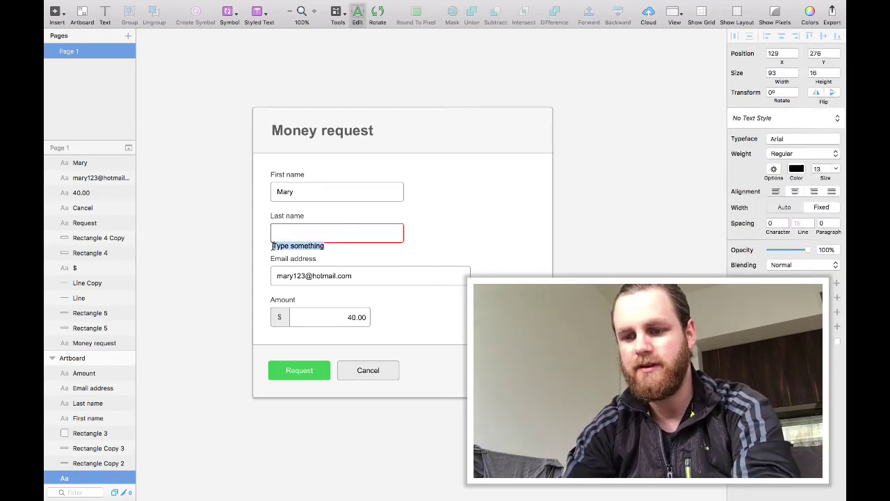
key(super+v)
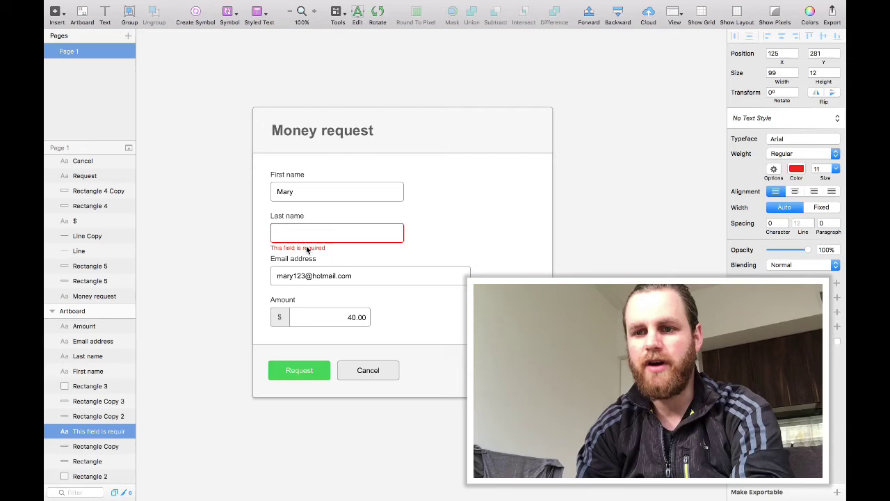
click(178, 257)
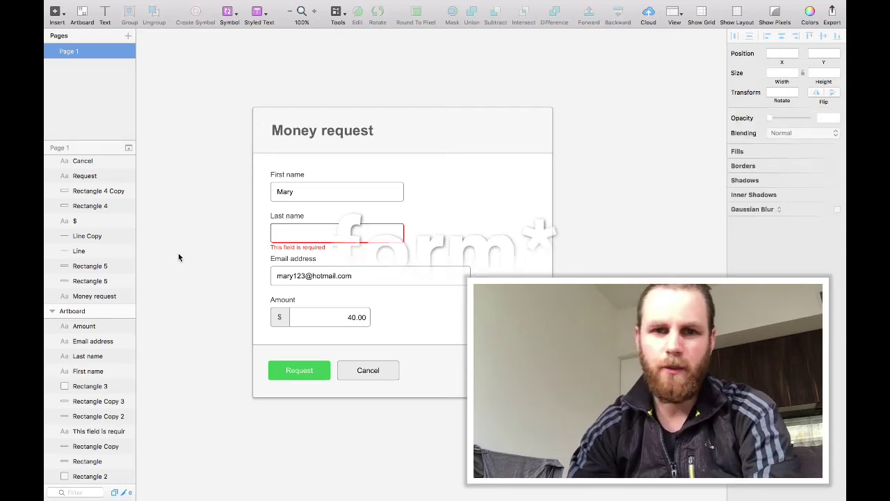
Draw an error banner rectangle below the form title, then delete it.
key(r)
drag(269, 104, 529, 143)
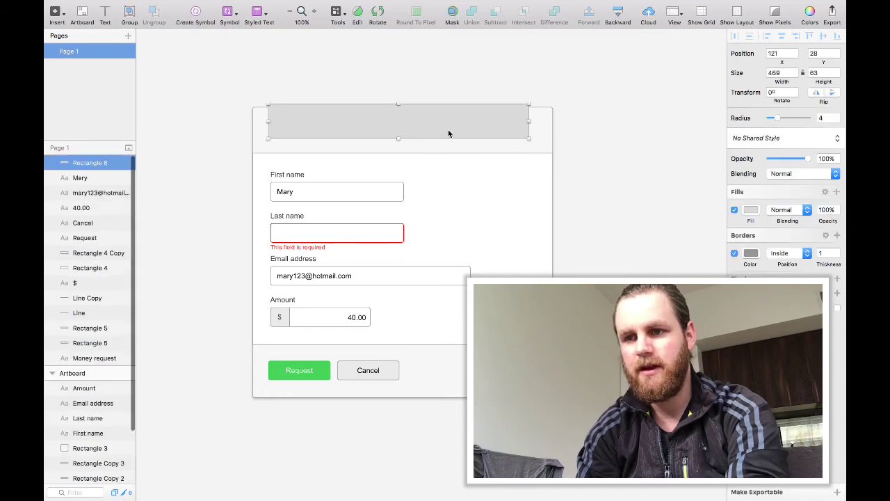
drag(448, 129, 447, 158)
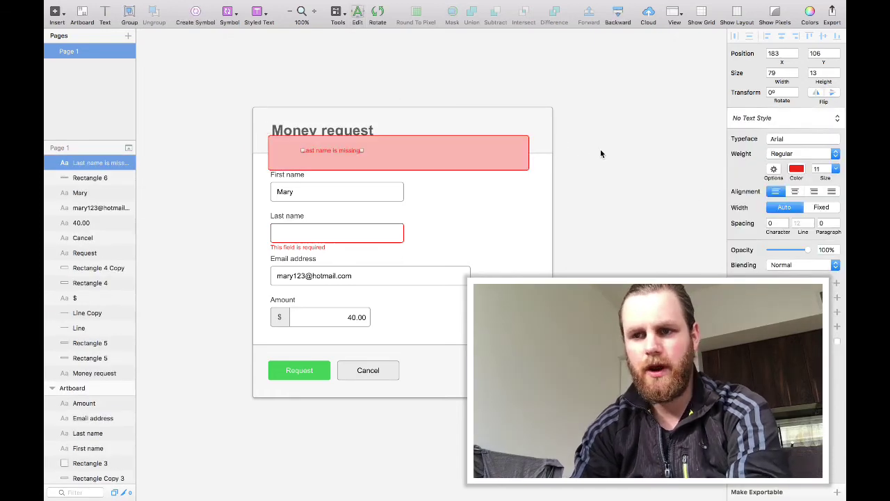
shift+click(438, 162)
key(Delete)
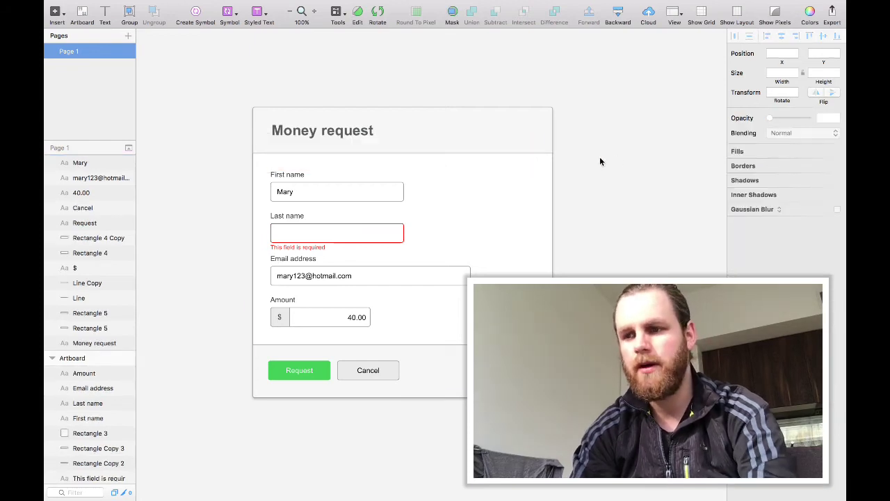